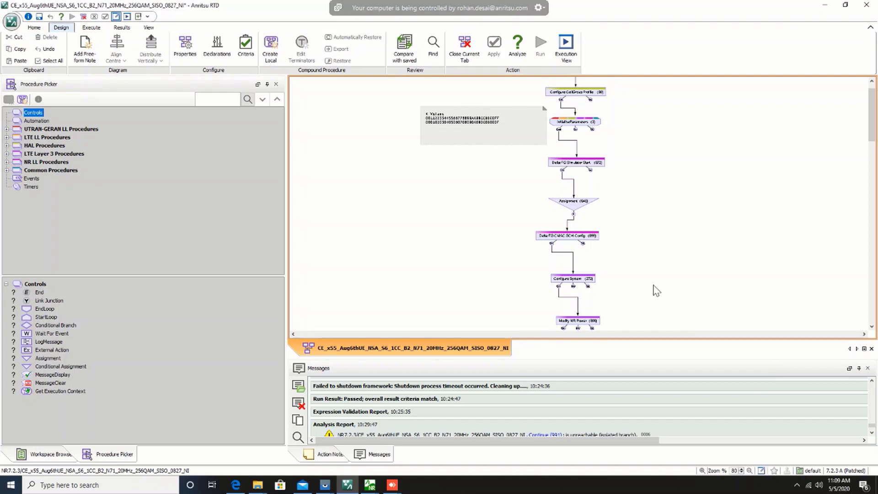
# Step: Review the authentication (umtsTest) and per-cell DL EARFCN parameters of the InitialiseParameters (3) procedure and close it without changes
pyautogui.scroll(1, 659, 277)
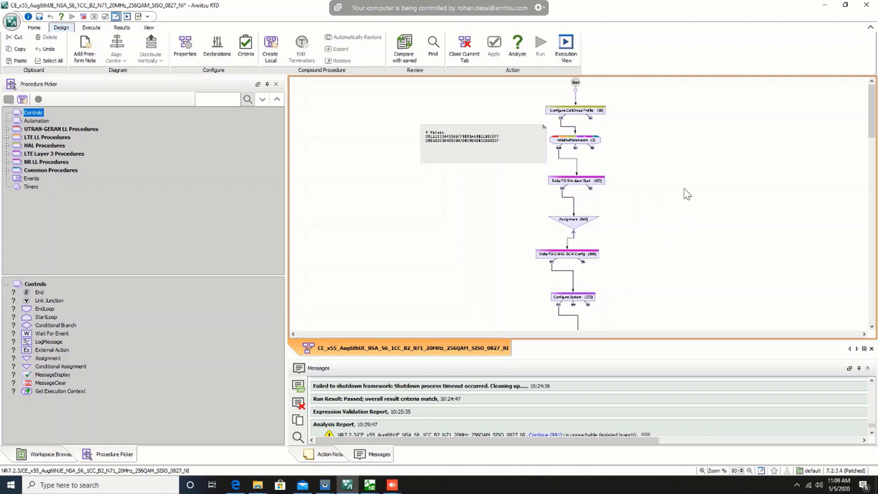
pyautogui.scroll(3, 681, 209)
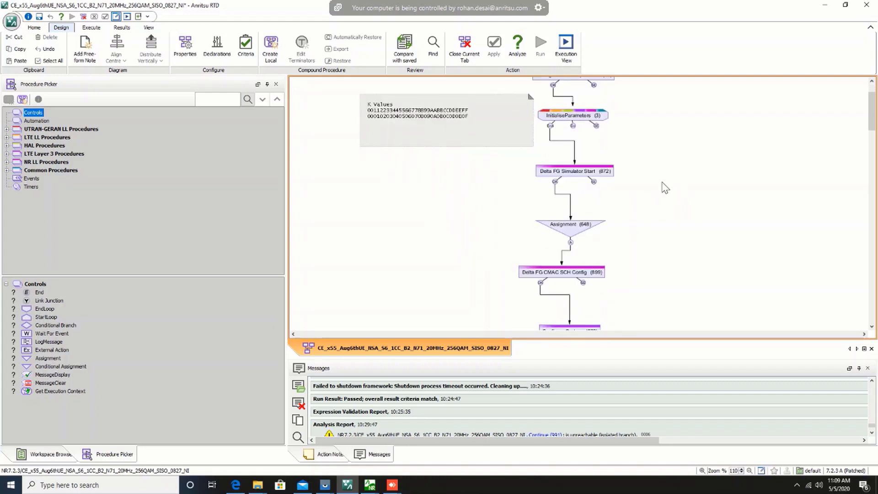
pyautogui.scroll(2, 650, 213)
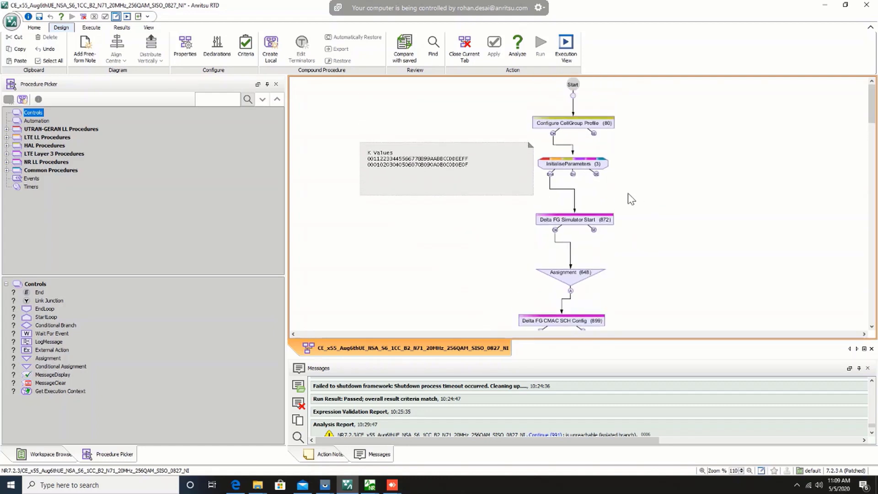
pyautogui.scroll(2, 634, 201)
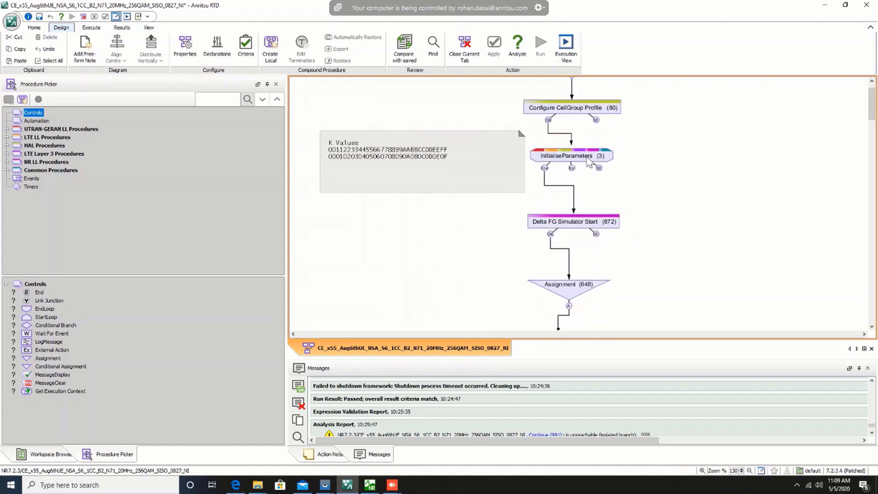
pyautogui.doubleClick(581, 154)
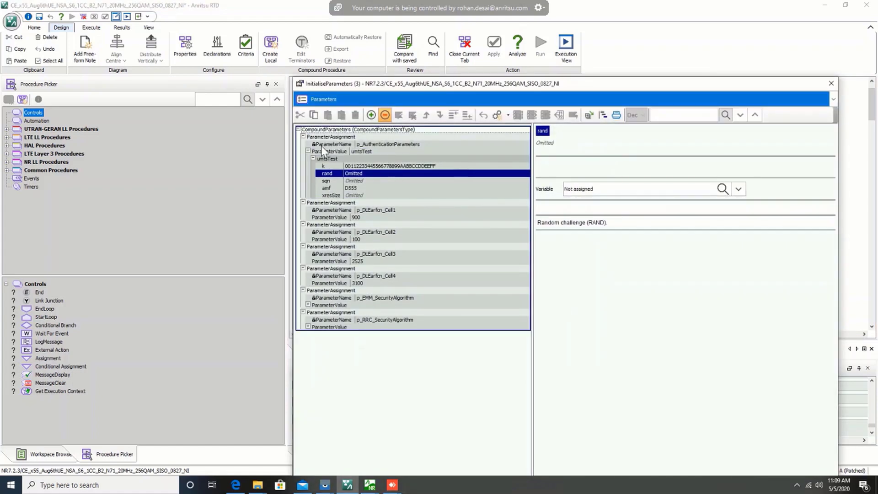
pyautogui.click(314, 158)
pyautogui.click(385, 145)
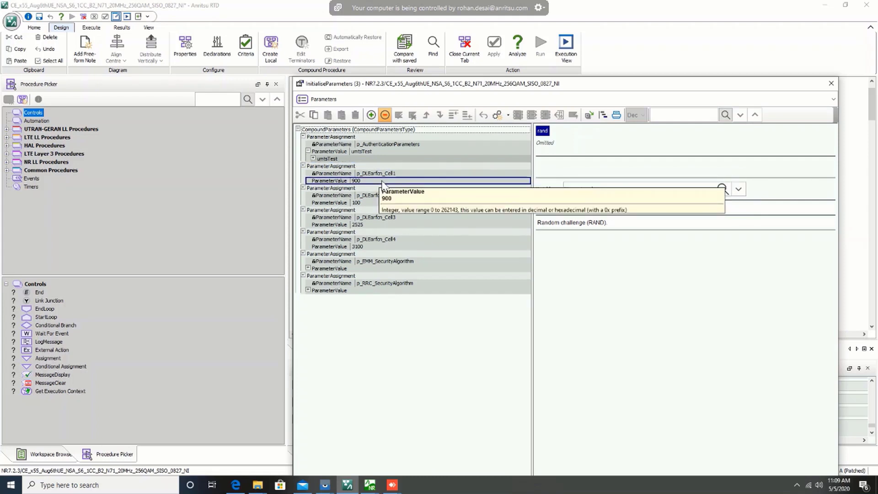
pyautogui.doubleClick(365, 180)
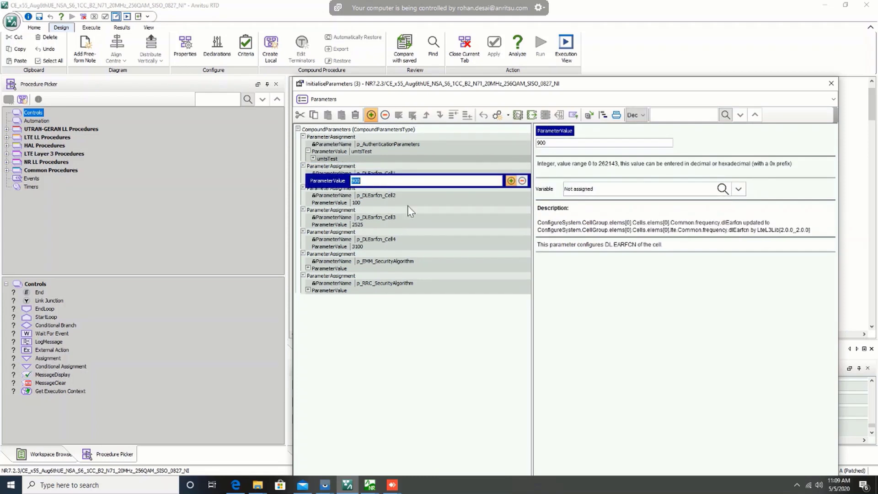
pyautogui.click(450, 333)
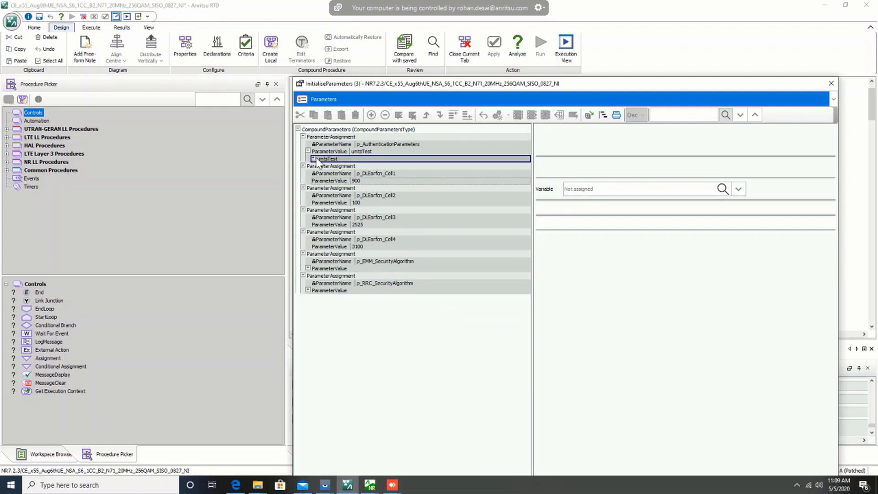
pyautogui.doubleClick(357, 159)
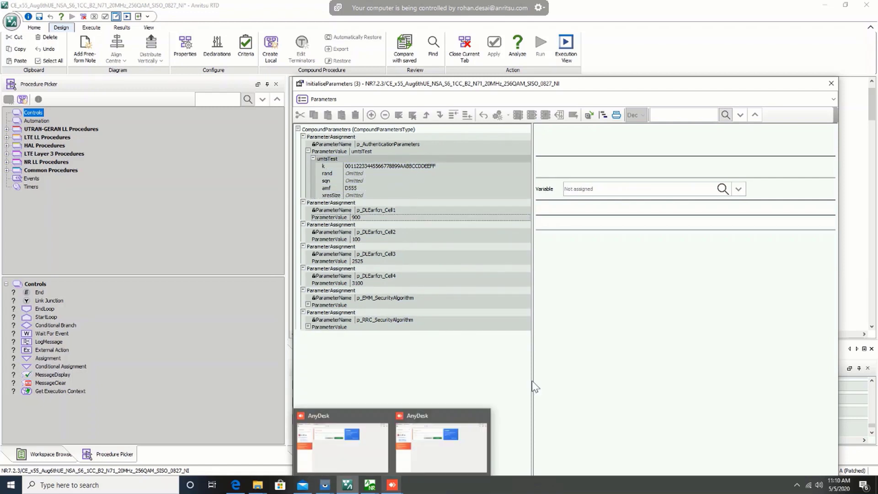
pyautogui.moveTo(564, 1)
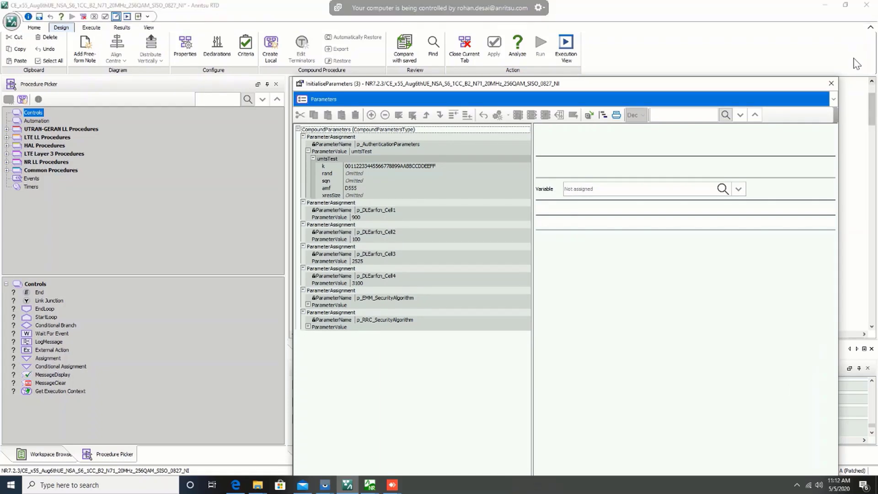
pyautogui.click(822, 83)
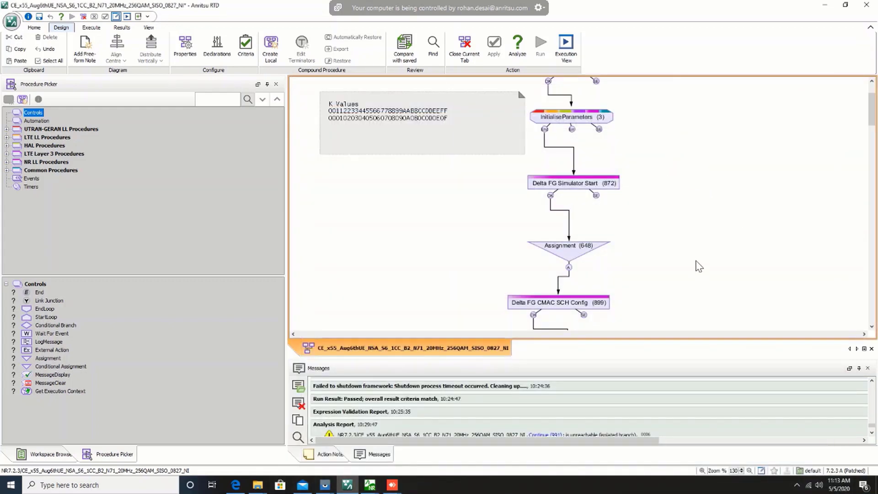
# Step: Review the bandwidth, centre frequency and band indicator variables of the Assignment (648) block and close it
pyautogui.doubleClick(567, 233)
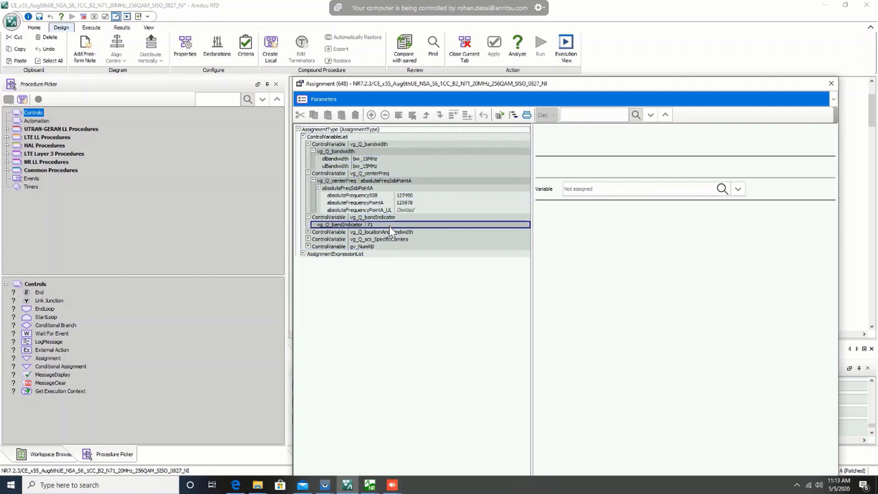
pyautogui.moveTo(389, 226)
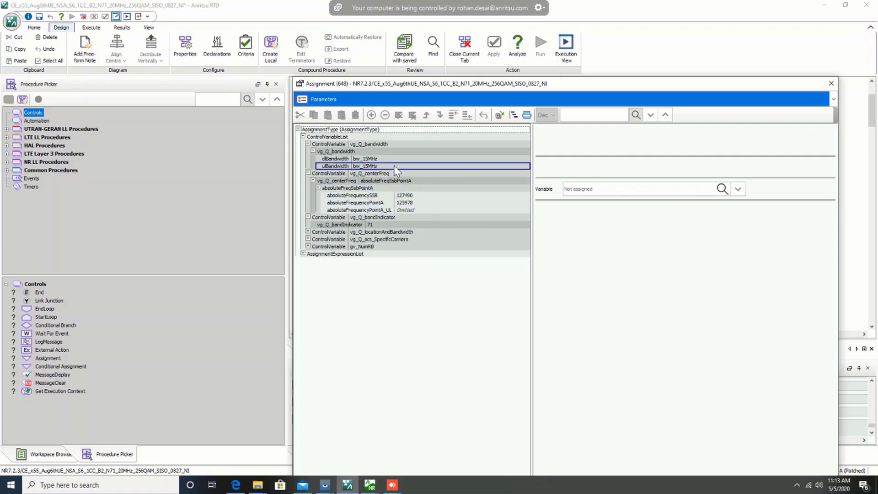
pyautogui.click(831, 83)
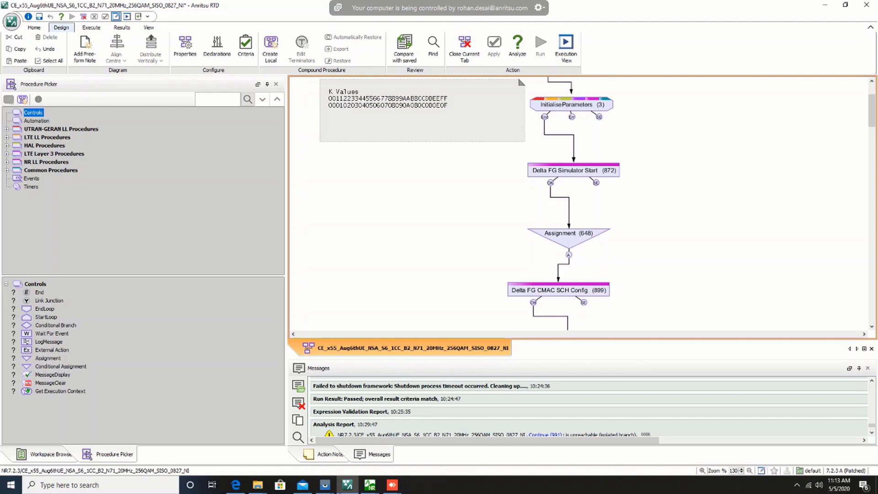
# Step: Analyze the CE_x55_Aug6thUE_NSA_S6_1CC_B2_N71_20MHz_256QAM_SISO_0827_NI procedure and run it
pyautogui.moveTo(637, 9)
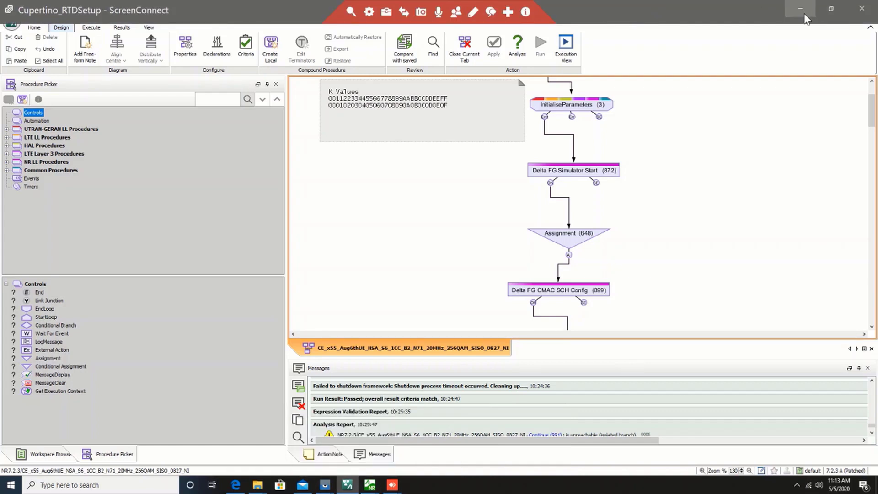
pyautogui.scroll(3, 777, 233)
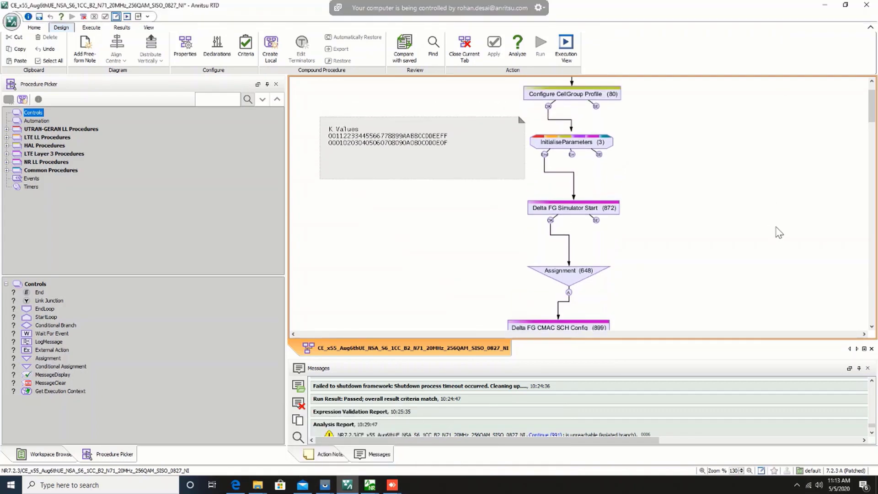
pyautogui.scroll(2, 781, 234)
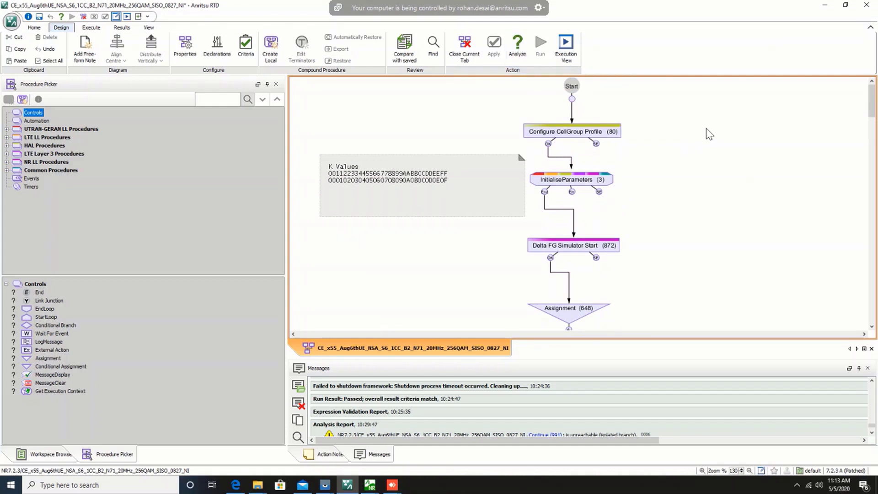
pyautogui.click(519, 51)
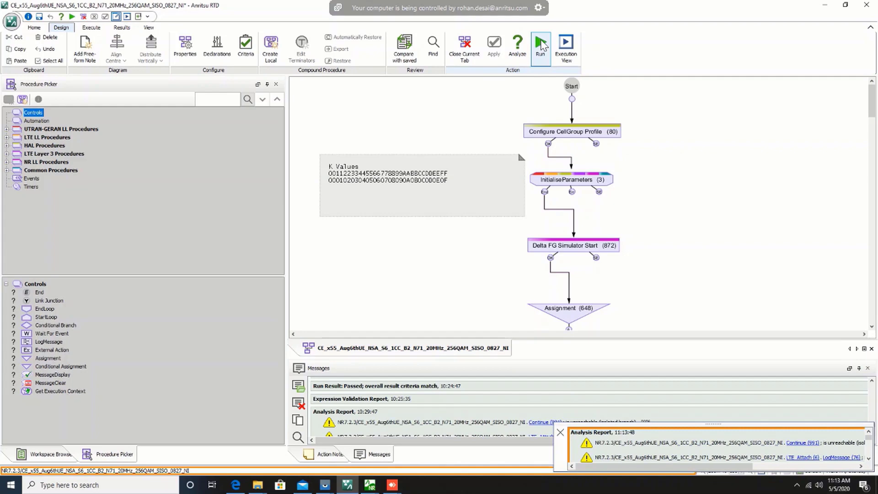
pyautogui.click(541, 44)
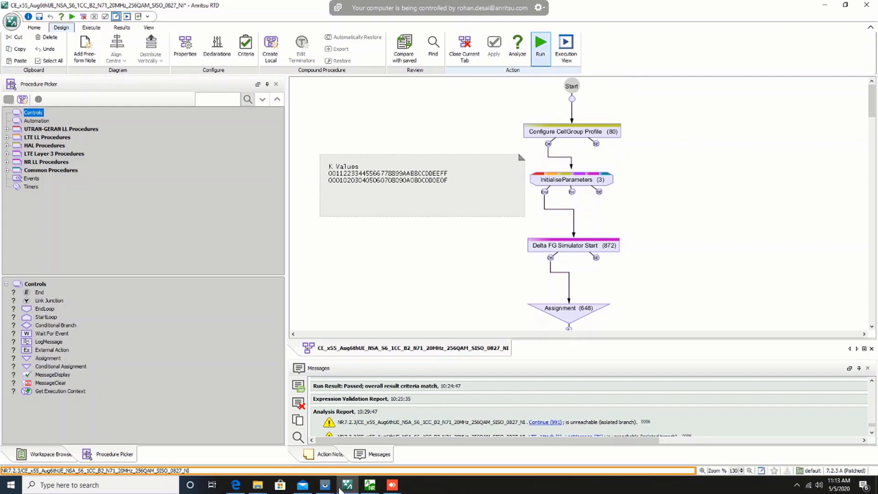
# Step: Switch to the SM G986U phone mirror, turn on airplane mode in its quick settings, and return to Anritsu RTD
pyautogui.moveTo(325, 485)
pyautogui.click(352, 446)
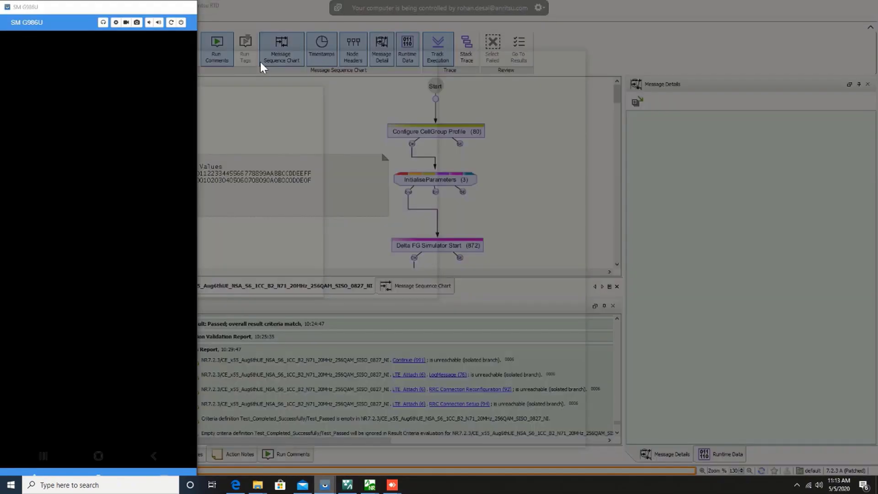
pyautogui.moveTo(137, 44); pyautogui.dragTo(137, 211)
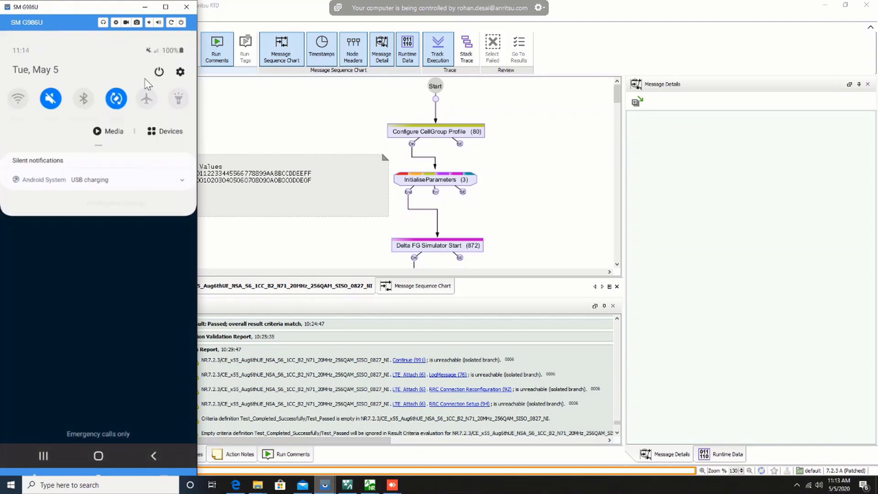
pyautogui.click(146, 95)
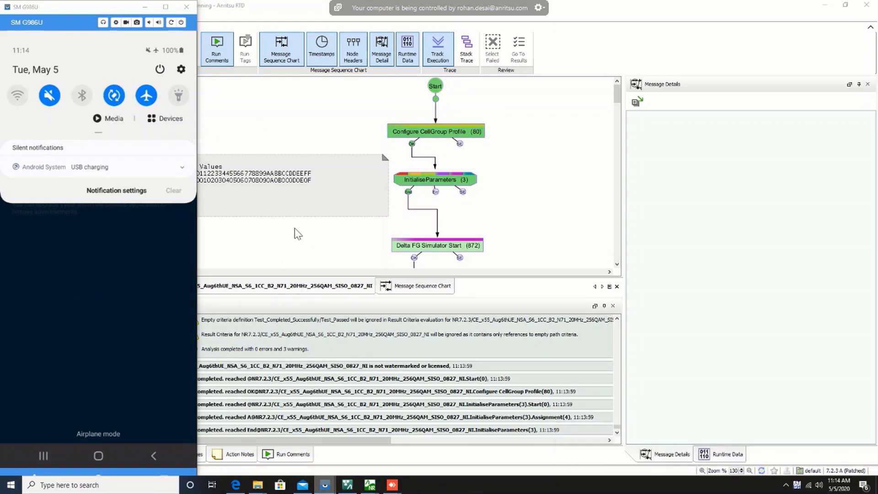
pyautogui.click(341, 239)
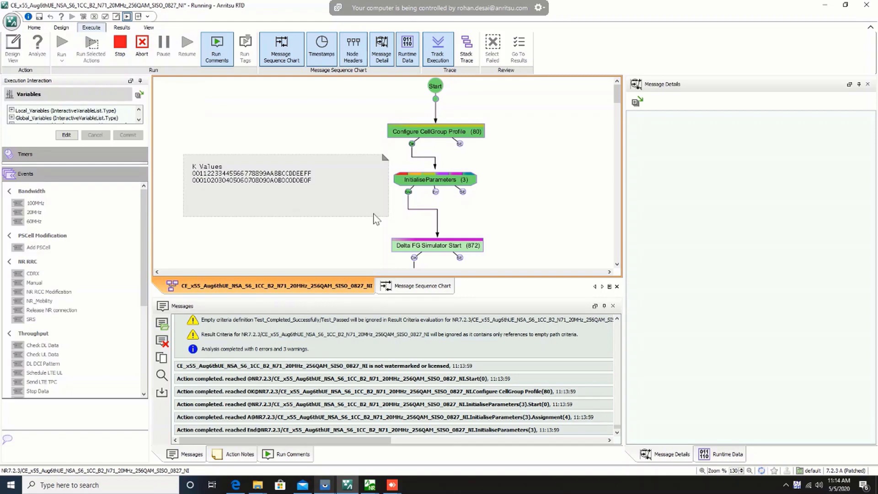
# Step: Turn off airplane mode in the SM G986U phone mirror to trigger the LTE attach, and return to Anritsu RTD
pyautogui.scroll(-1, 505, 216)
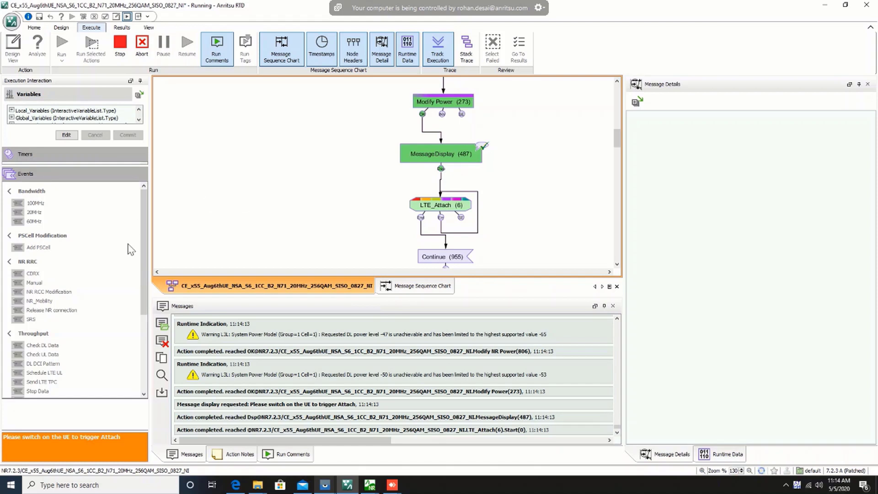
pyautogui.moveTo(145, 234); pyautogui.dragTo(139, 286)
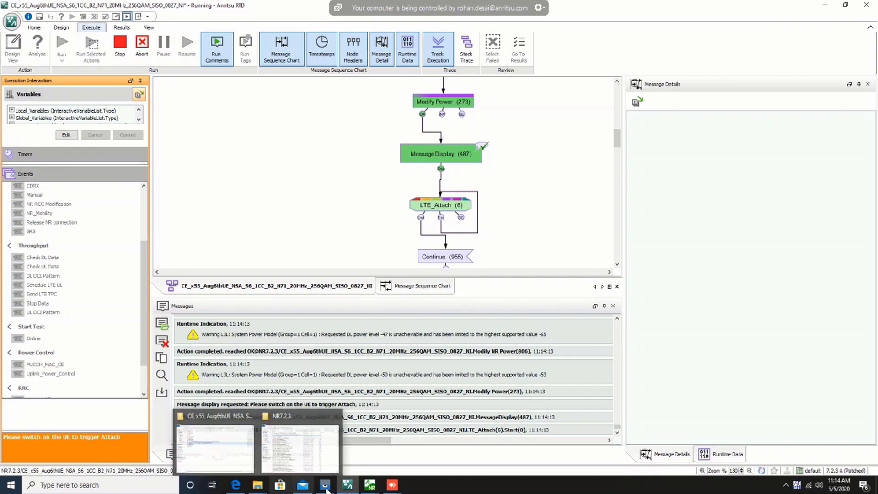
pyautogui.click(351, 446)
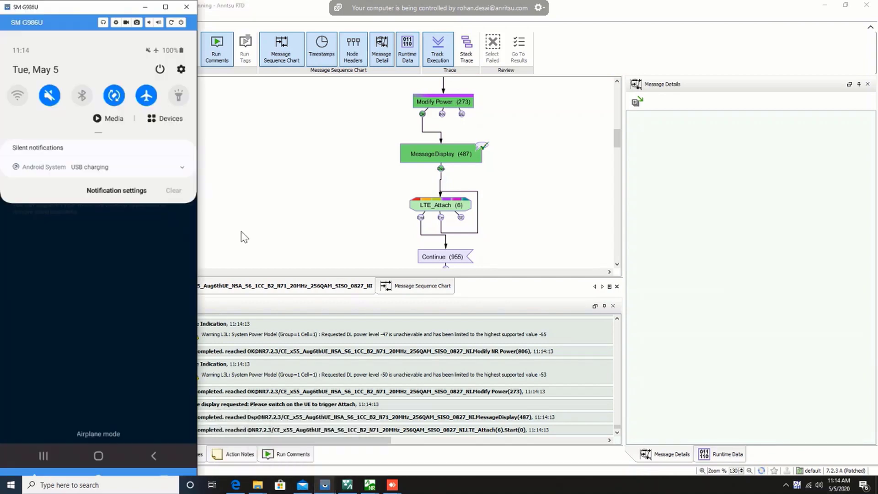
pyautogui.click(147, 96)
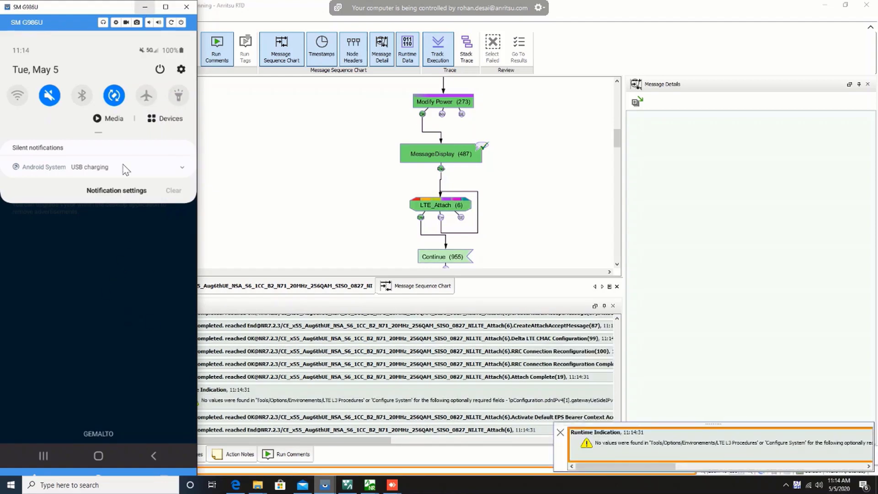
pyautogui.click(378, 346)
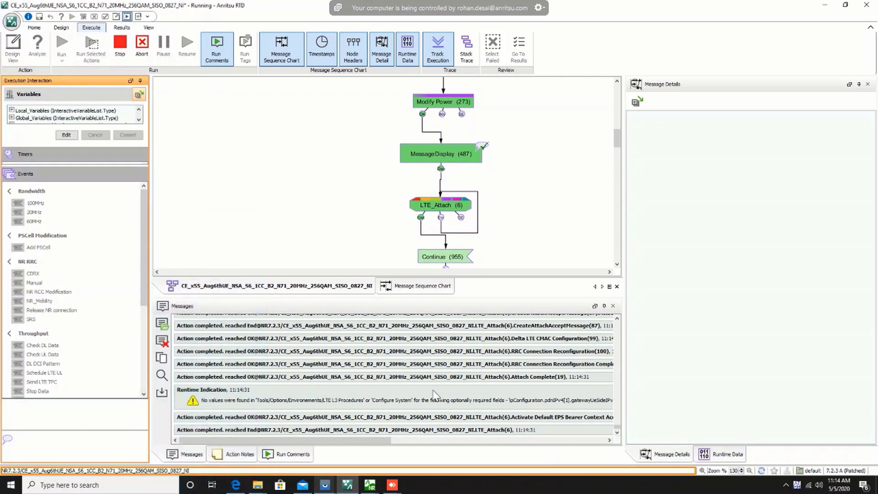
# Step: Trigger the Continue event in the Common group so the run proceeds past Continue (955) to RRC Connection Reconfiguration (876)
pyautogui.scroll(-2, 516, 217)
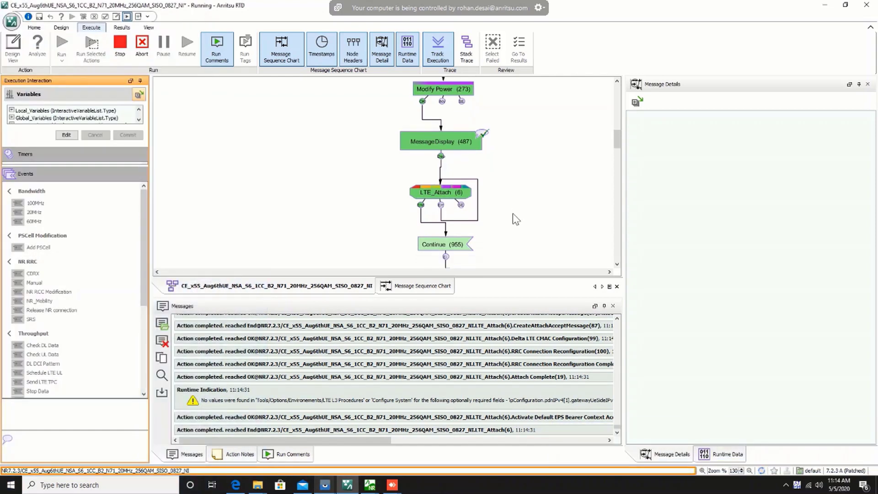
pyautogui.scroll(-1, 516, 220)
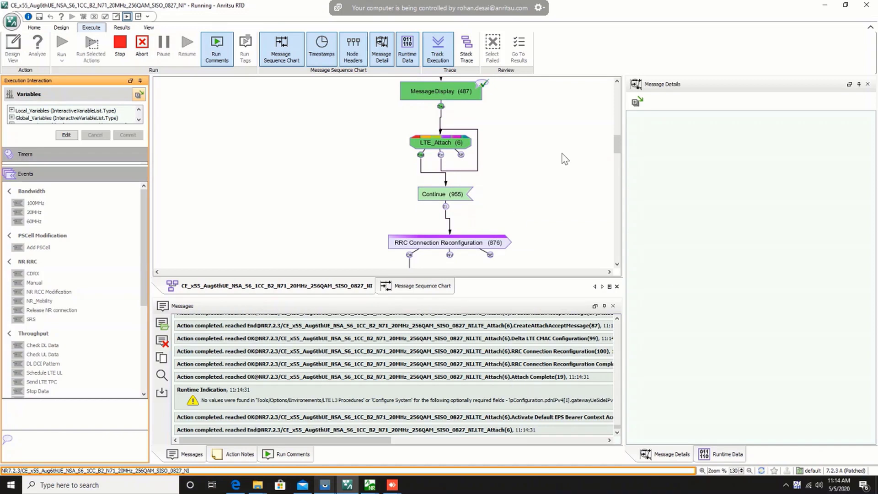
pyautogui.moveTo(146, 224); pyautogui.dragTo(145, 308)
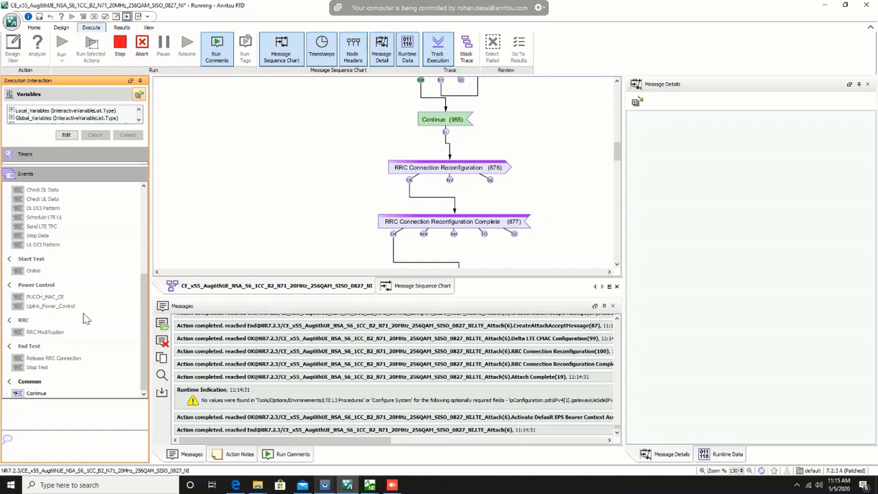
pyautogui.doubleClick(18, 393)
# Step: Inspect the details of the rrcConnectionReconfiguration and rrcConnectionReconfigurationComplete messages in the Message Sequence Chart
pyautogui.click(403, 286)
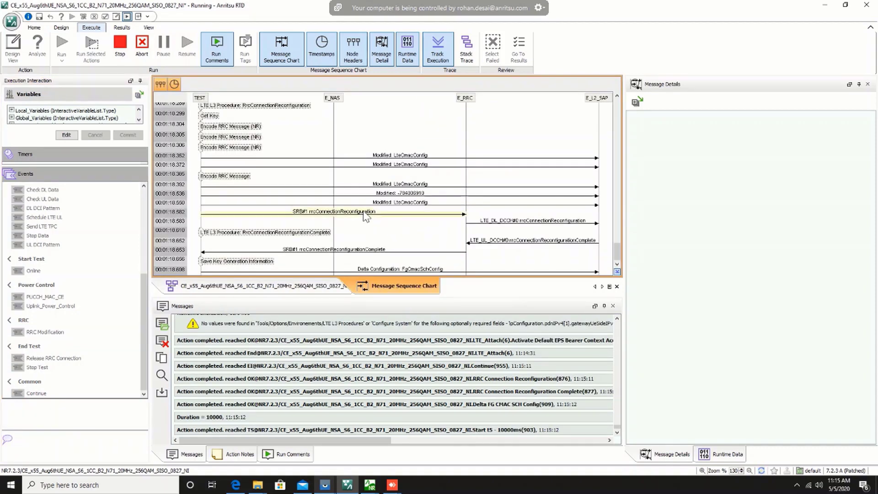
pyautogui.click(489, 239)
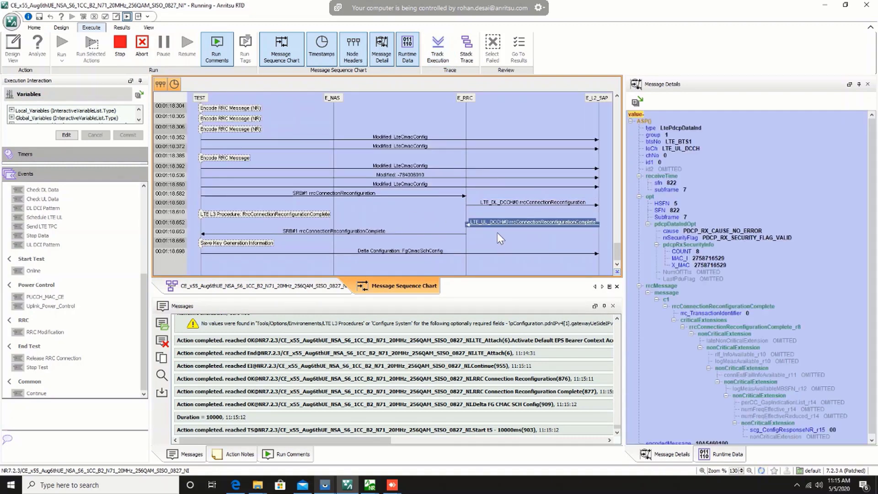
pyautogui.click(538, 202)
pyautogui.scroll(-5, 743, 333)
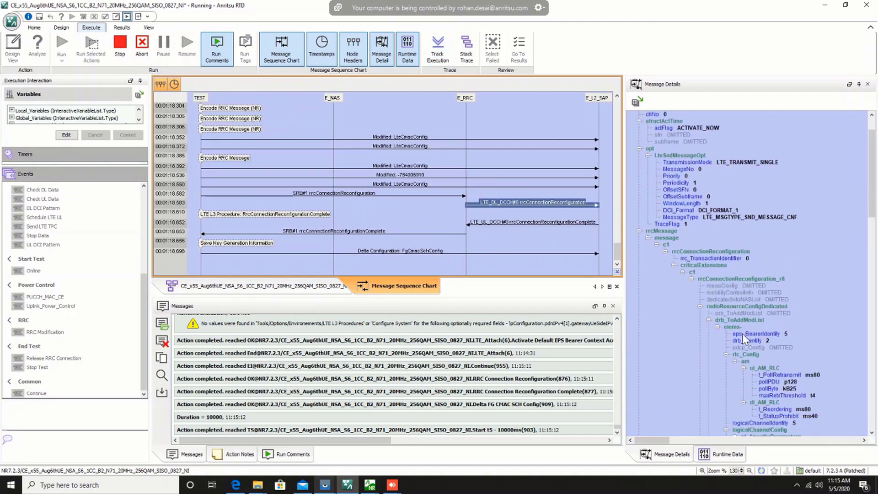
pyautogui.click(450, 231)
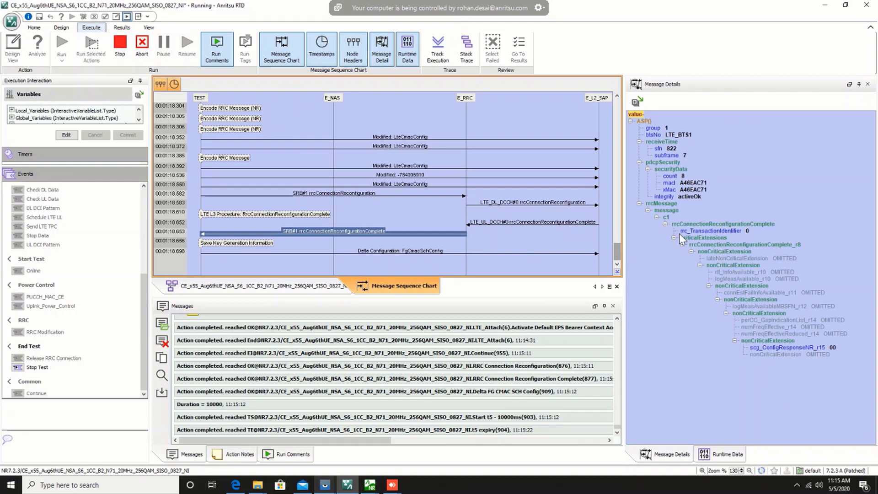
# Step: Return to the test procedure diagram and trigger the Stop Test event in the End Test group so the run reaches End
pyautogui.click(324, 286)
pyautogui.scroll(-1, 505, 236)
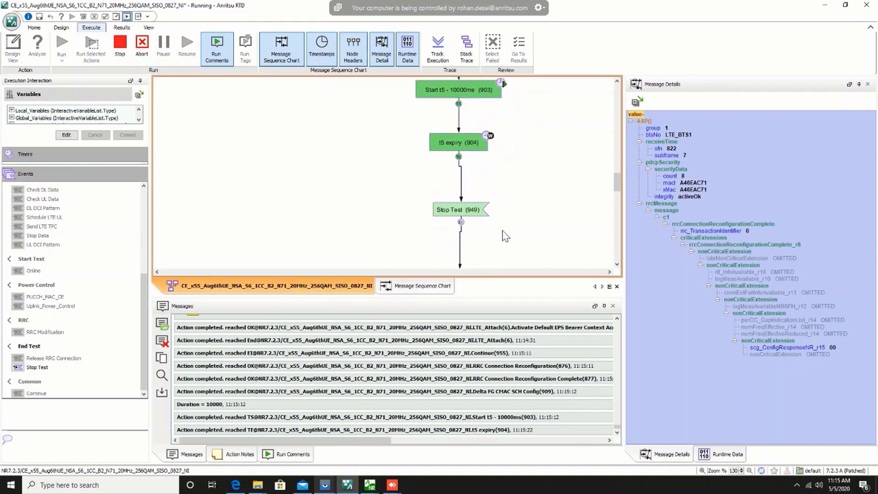
pyautogui.scroll(-2, 517, 242)
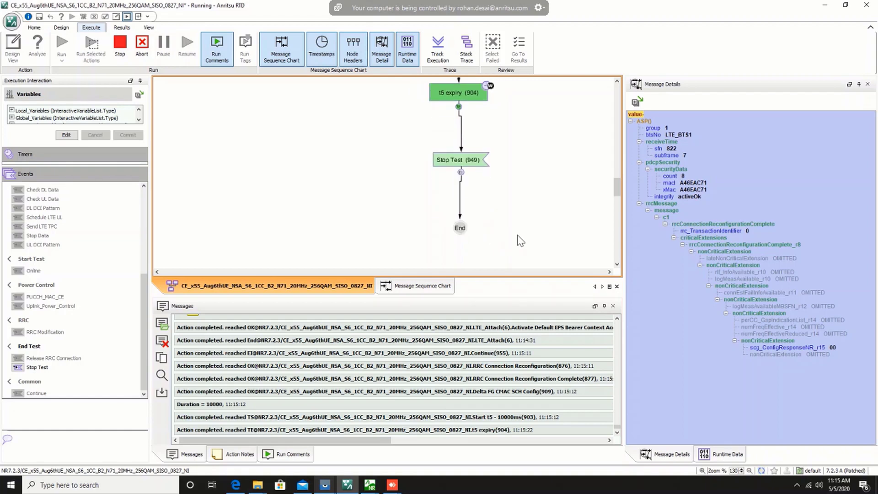
pyautogui.doubleClick(18, 367)
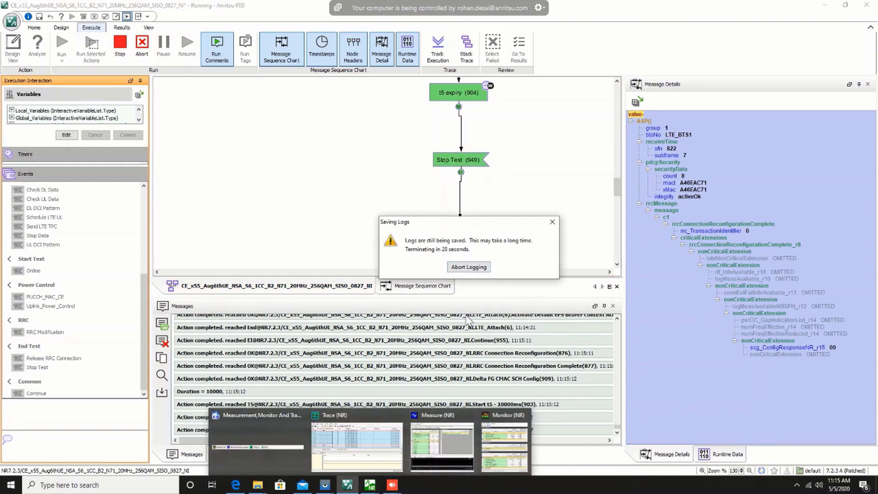
pyautogui.hotkey('alt', 'Tab')
pyautogui.hotkey('alt', 'Tab')
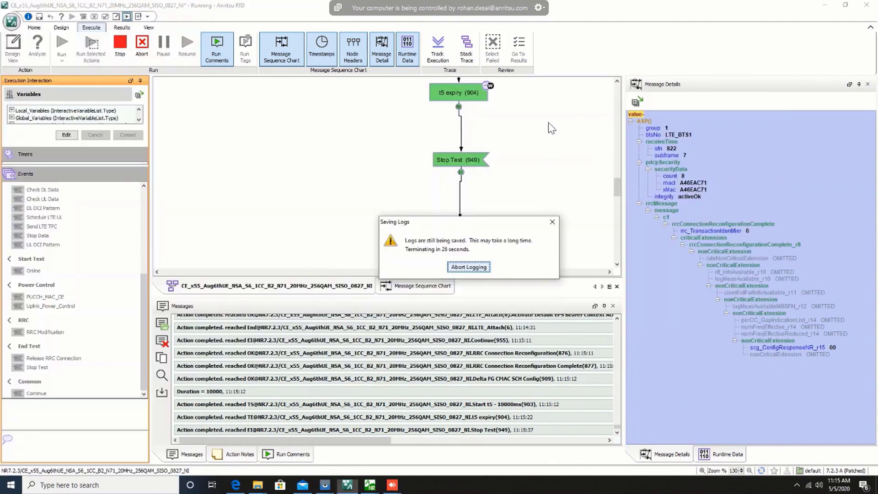
pyautogui.moveTo(776, 25)
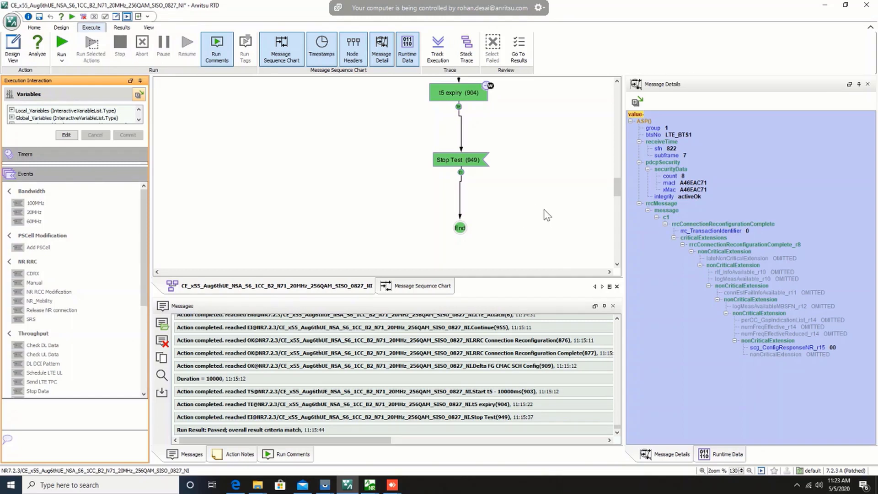
# Step: Review the Message Sequence Chart from the NR reconfiguration back through the LTE attach to the initial system configuration
pyautogui.scroll(5, 543, 216)
pyautogui.click(439, 286)
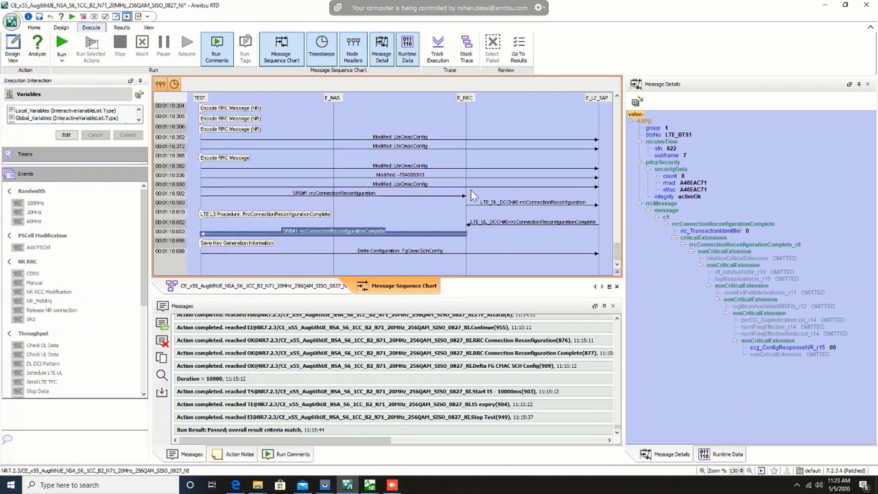
pyautogui.scroll(5, 567, 192)
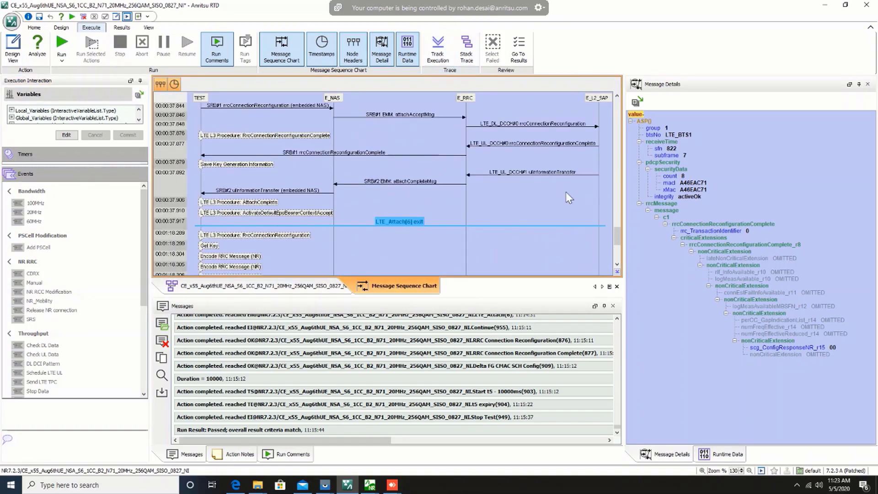
pyautogui.scroll(10, 570, 192)
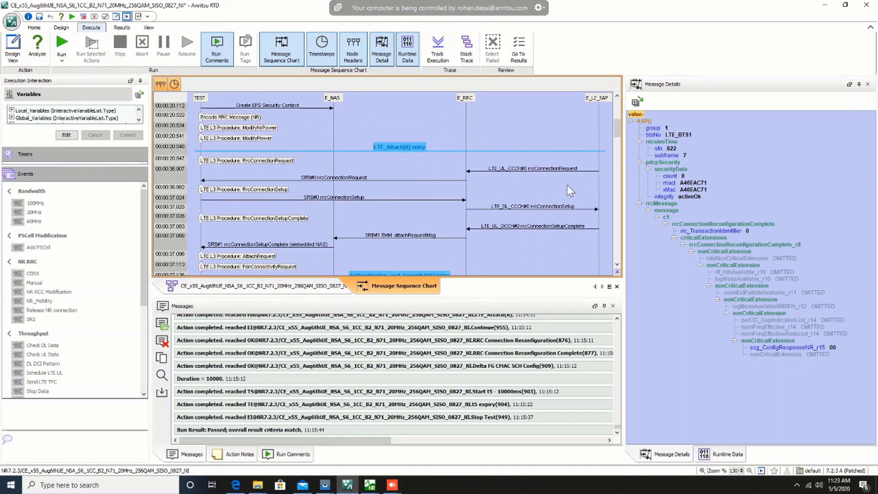
pyautogui.scroll(10, 567, 185)
pyautogui.scroll(-1, 392, 195)
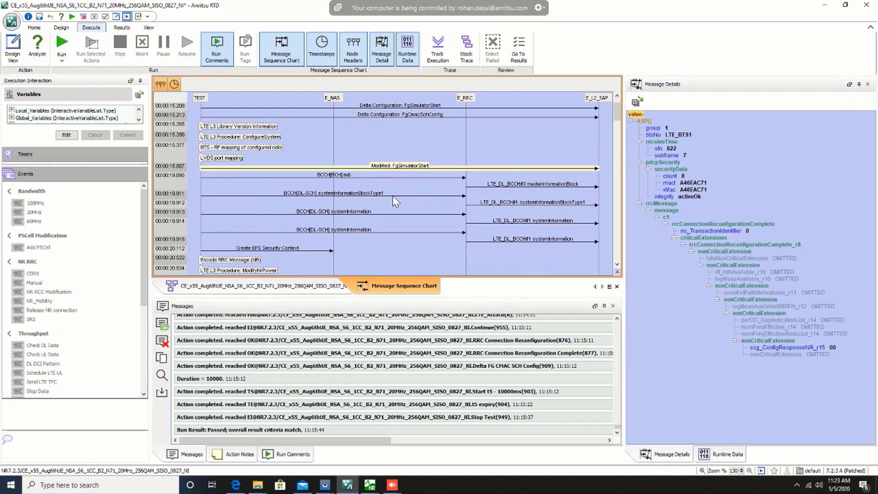
pyautogui.scroll(-2, 321, 214)
pyautogui.scroll(3, 247, 176)
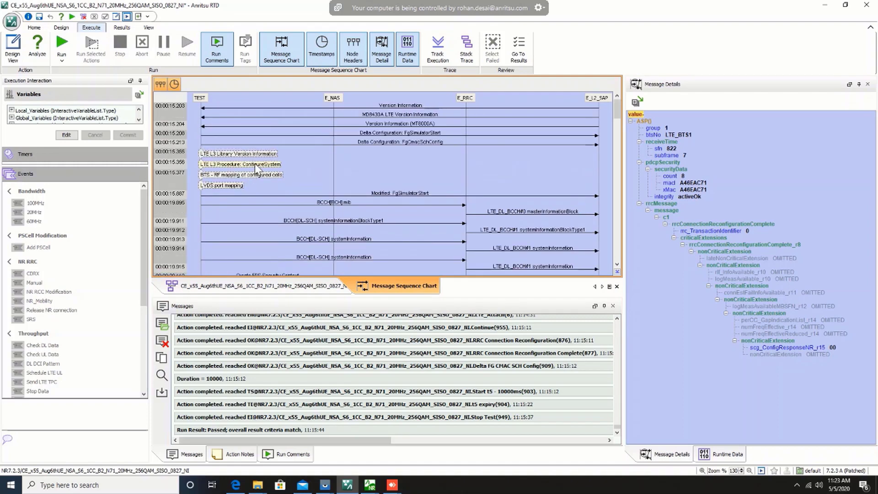
# Step: Inspect the LTE cell's dlEarfcn and bandwidth in the details of the LTE L3 Procedure: ConfigureSystem entry
pyautogui.click(258, 166)
pyautogui.scroll(-3, 768, 219)
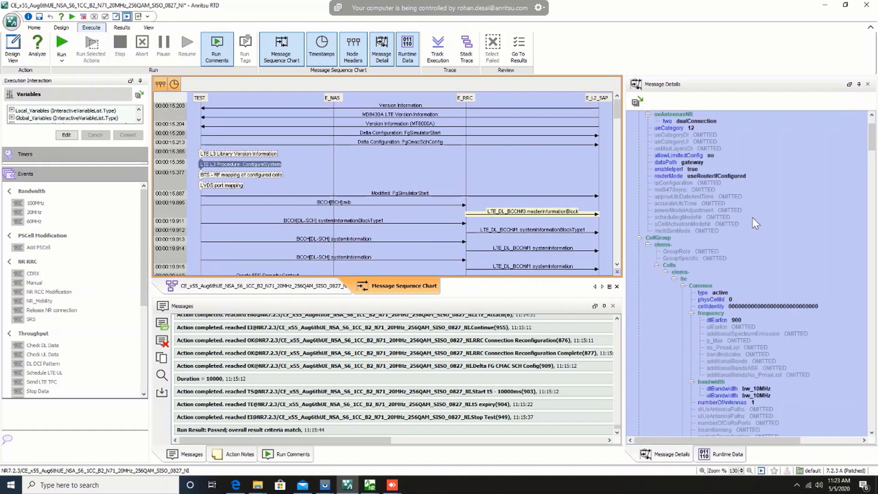
pyautogui.click(720, 318)
pyautogui.scroll(-1, 785, 227)
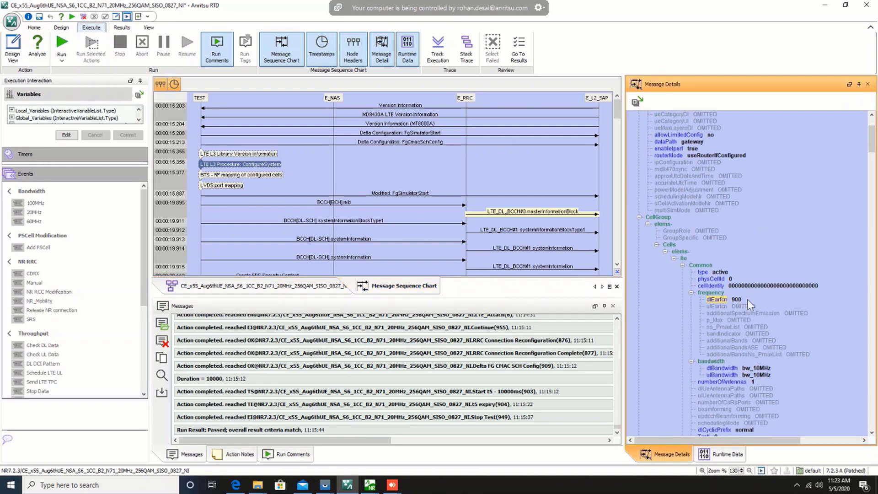
pyautogui.scroll(-3, 759, 288)
pyautogui.scroll(-3, 766, 236)
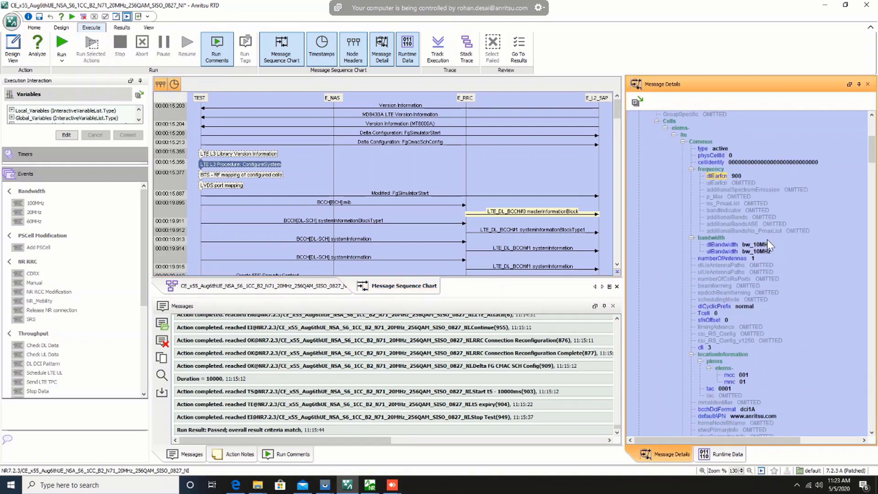
pyautogui.scroll(2, 705, 206)
# Step: Collapse the lte cell node and examine the NR cell's frequency and band indicator under NrCellGroup
pyautogui.click(674, 177)
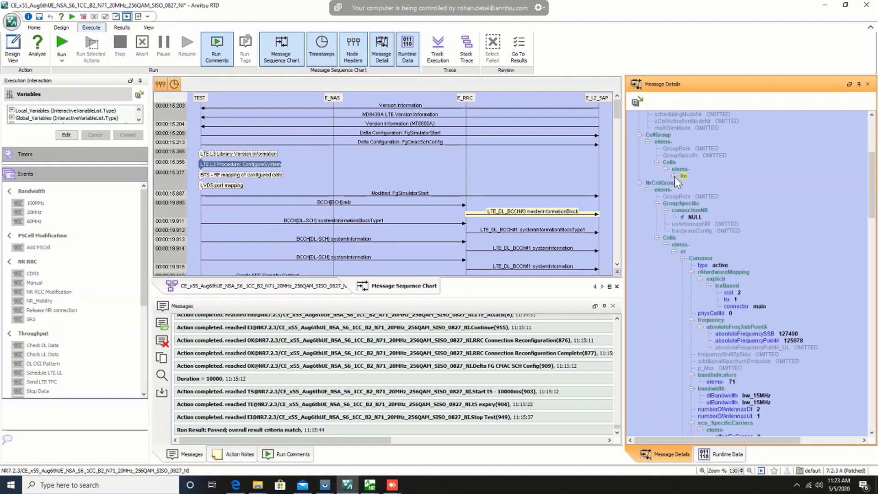
pyautogui.scroll(-3, 757, 265)
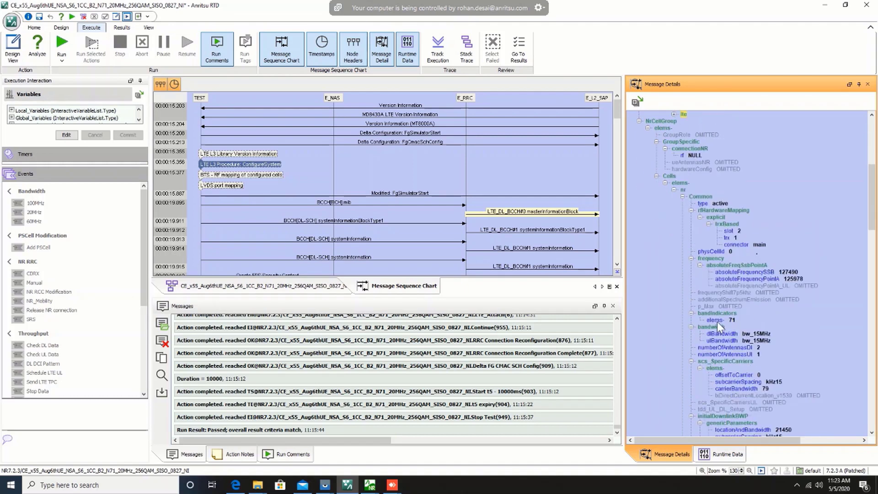
pyautogui.click(716, 320)
# Step: Review the chart's signalling from the LTE attach through the final rrcConnectionReconfigurationComplete, and switch to the Trace (NR) window
pyautogui.scroll(-10, 385, 216)
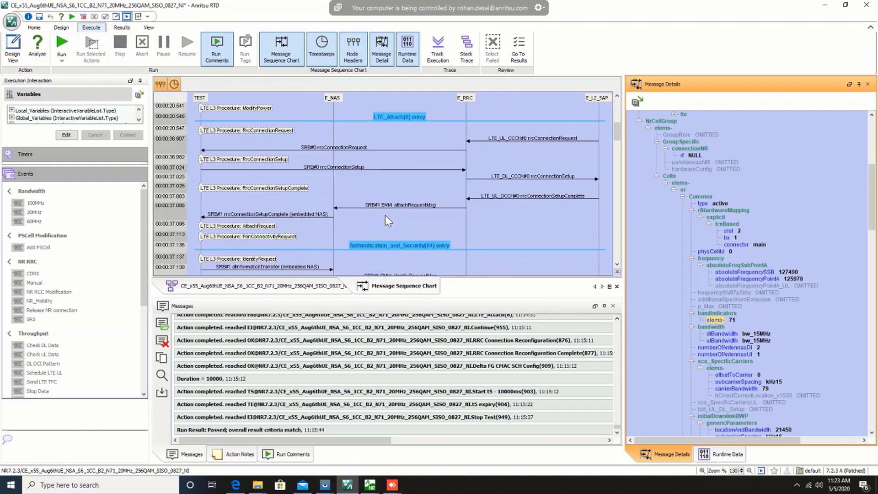
pyautogui.moveTo(616, 131); pyautogui.dragTo(620, 254)
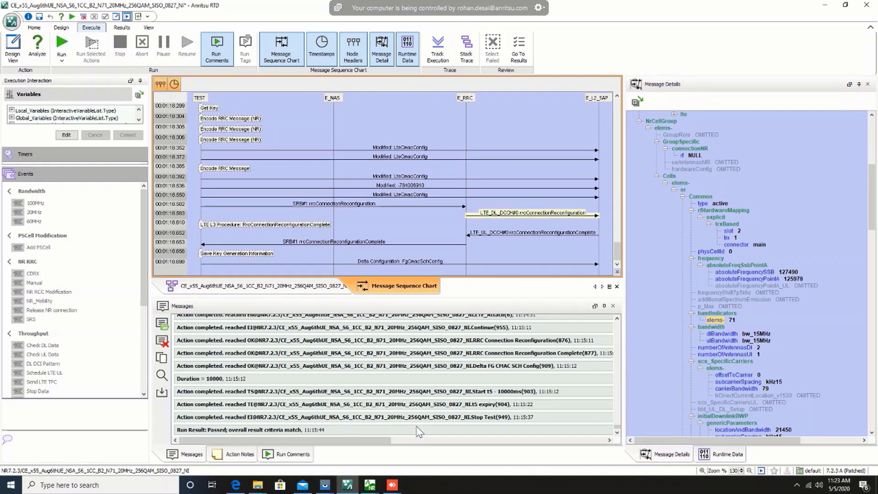
pyautogui.moveTo(366, 487)
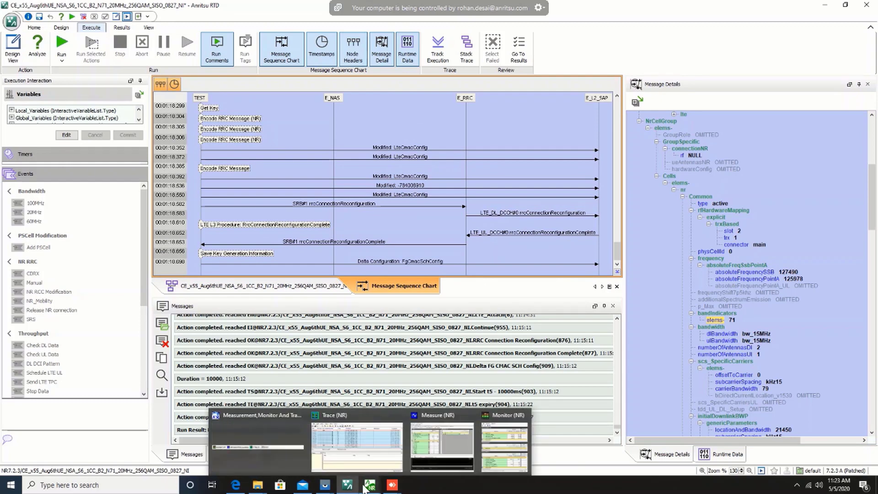
pyautogui.click(359, 446)
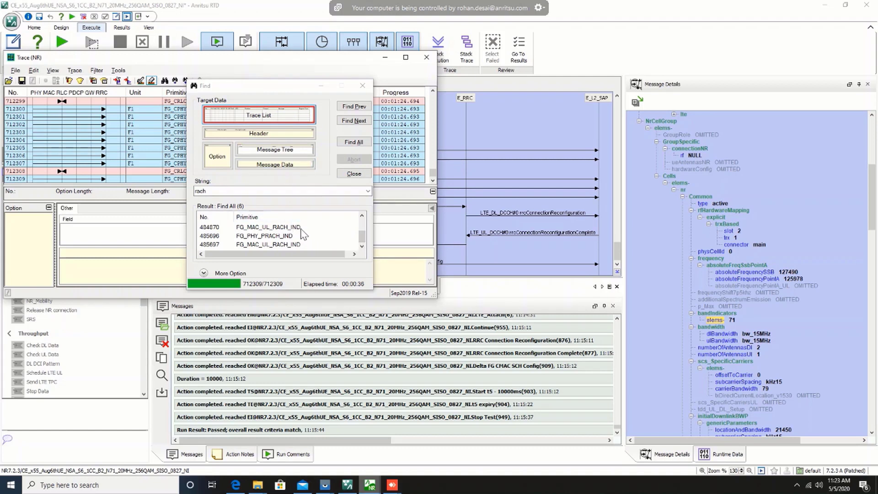
# Step: Show the FG_MAC_UL_RACH_IND entries 484870 and 485697 from the rach search results in the trace list, widening the Primitive column
pyautogui.click(348, 227)
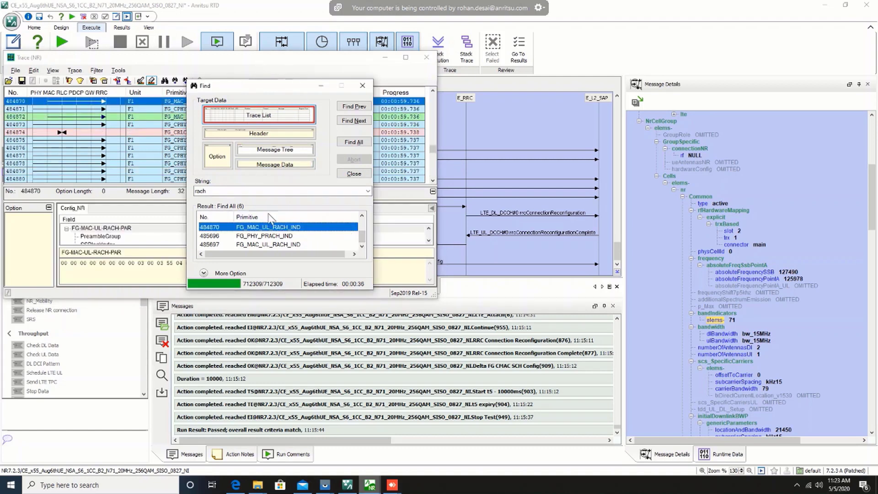
pyautogui.moveTo(315, 82)
pyautogui.mouseDown()
pyautogui.moveTo(506, 69)
pyautogui.moveTo(582, 53)
pyautogui.moveTo(544, 64)
pyautogui.mouseUp()
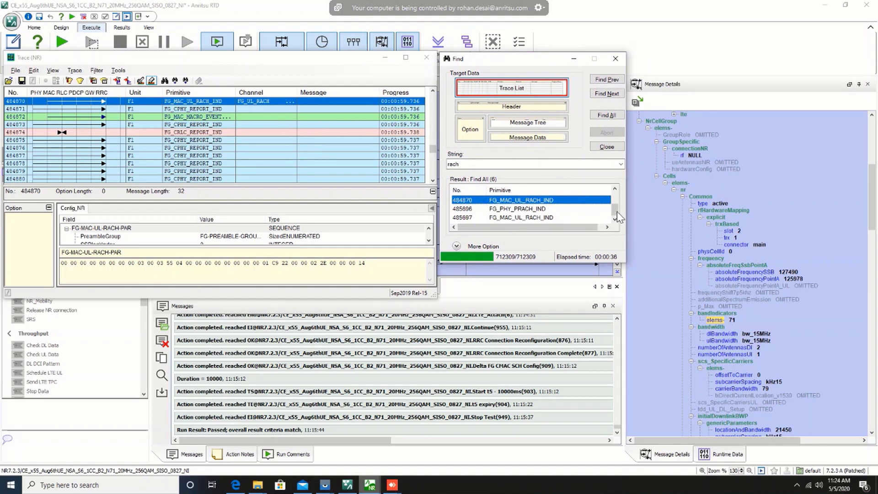
pyautogui.click(552, 217)
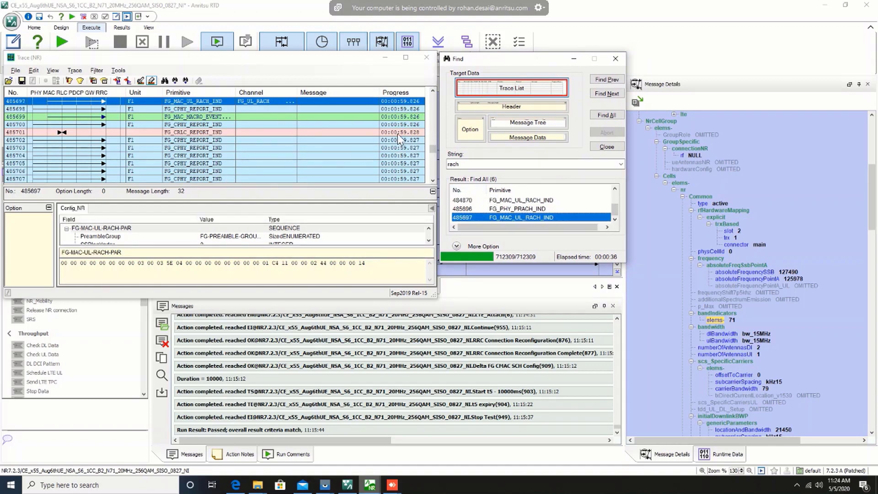
pyautogui.moveTo(236, 92); pyautogui.dragTo(275, 92)
# Step: Step through the trace entries following the RACH indication to FG_RLC_DATA_REQ 485712 and widen the Channel column to read its channel name
pyautogui.press('Down')
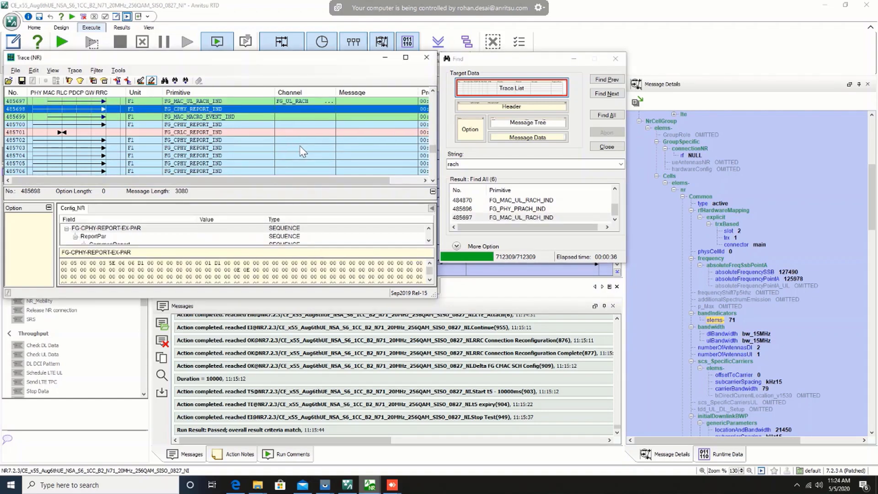
pyautogui.press('Down')
pyautogui.press('Down')
pyautogui.press('Down')
pyautogui.press('Down')
pyautogui.press('Down')
pyautogui.press('Down')
pyautogui.press('Down')
pyautogui.press('Down')
pyautogui.press('Down')
pyautogui.press('Down')
pyautogui.press('Down')
pyautogui.press('Down')
pyautogui.press('Down')
pyautogui.press('Down')
pyautogui.press('Down')
pyautogui.press('Down')
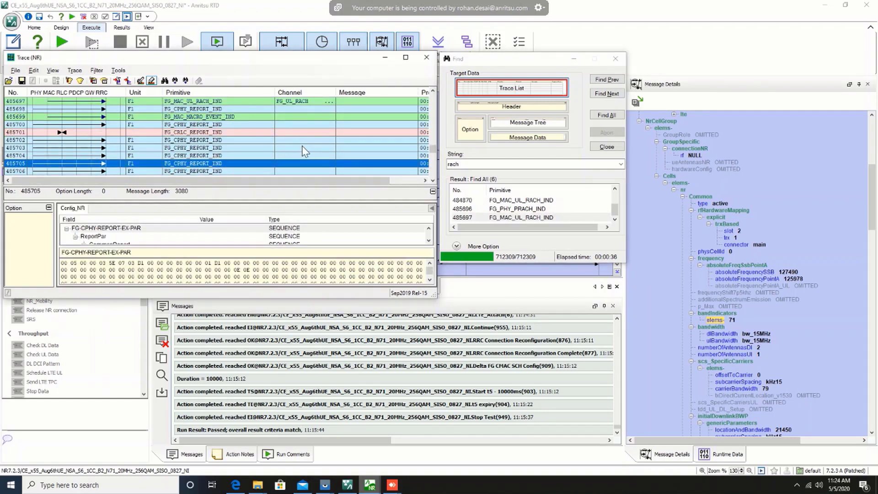
pyautogui.press('Down')
pyautogui.press('Down')
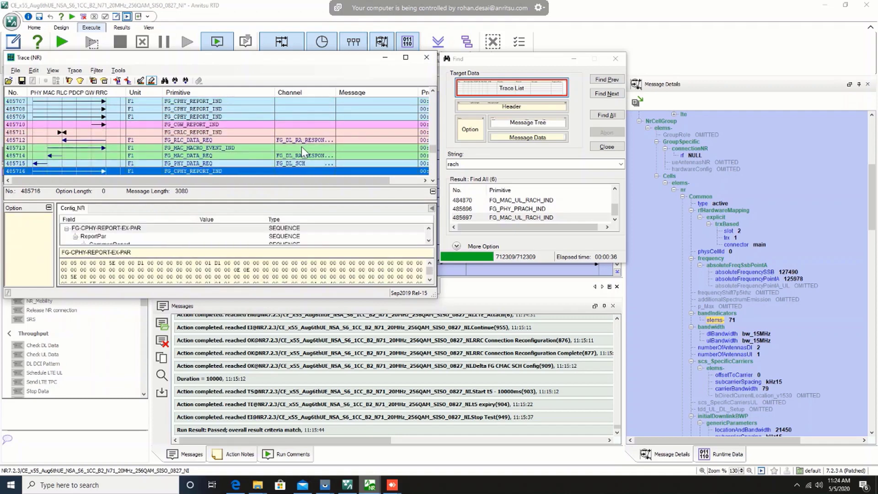
pyautogui.click(301, 141)
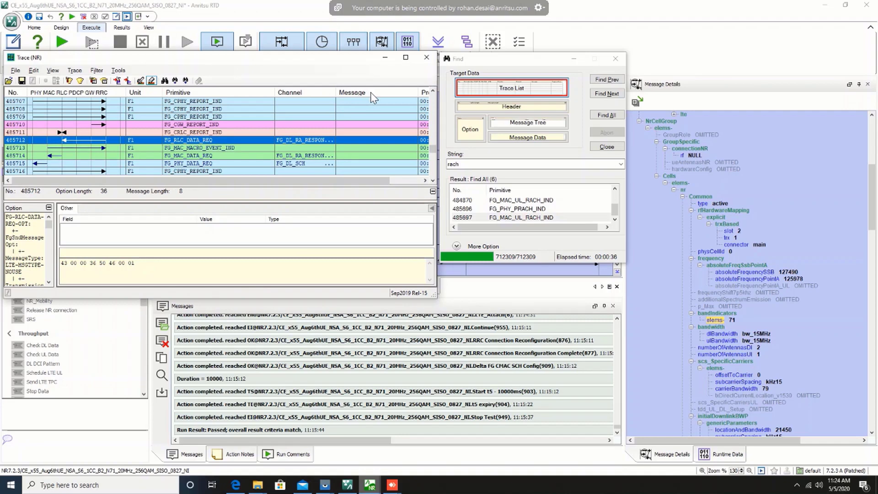
pyautogui.moveTo(337, 93); pyautogui.dragTo(399, 93)
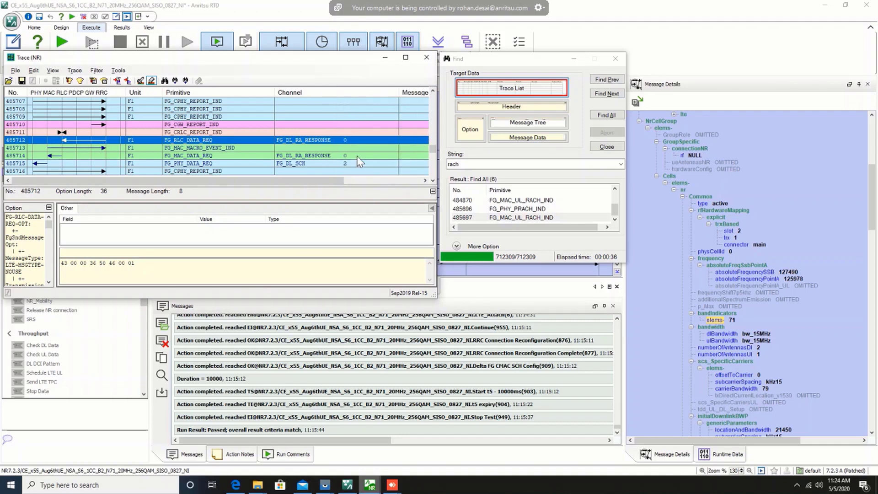
# Step: Switch to the Measure (NR) window and check the UL-SCH measurements for CELL#1
pyautogui.click(371, 486)
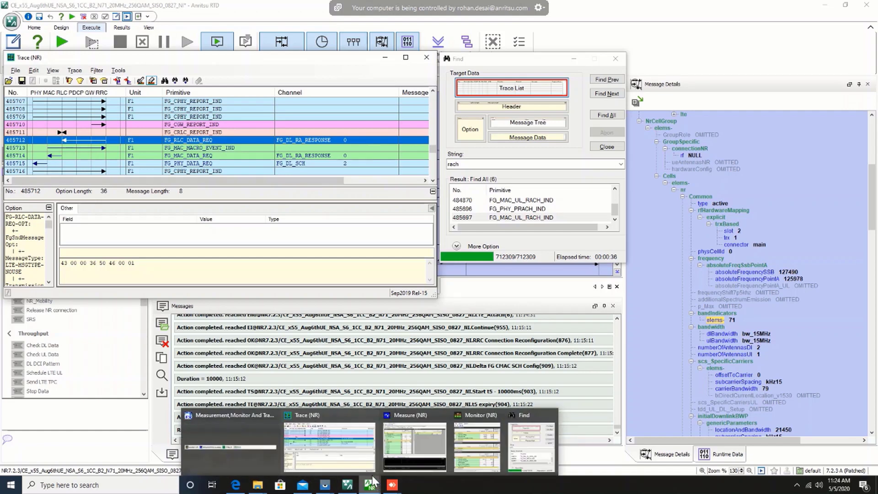
pyautogui.click(421, 433)
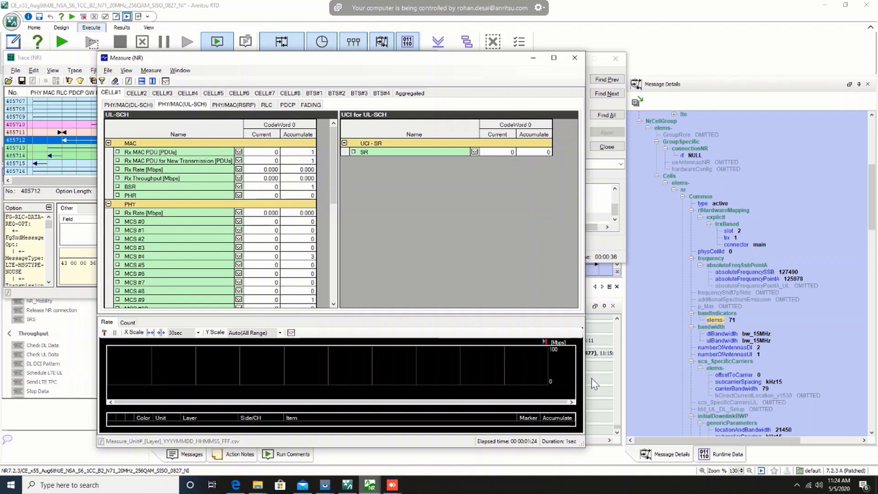
pyautogui.moveTo(641, 7)
pyautogui.moveTo(729, 1)
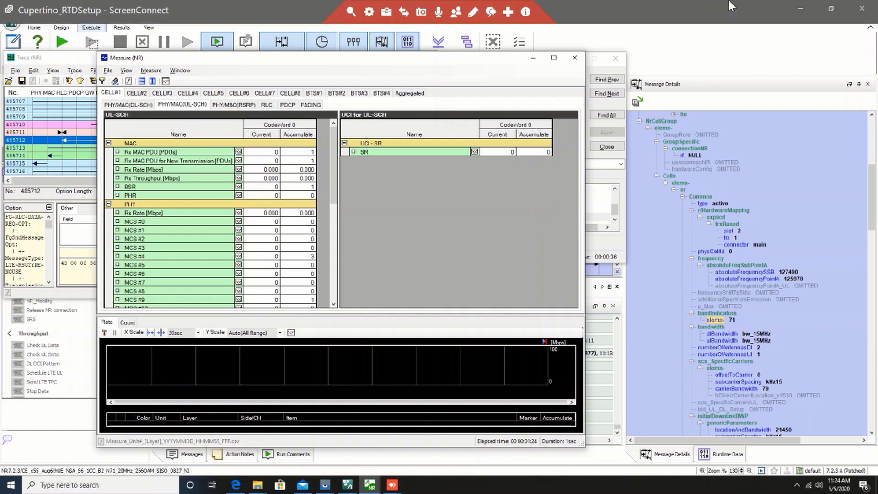